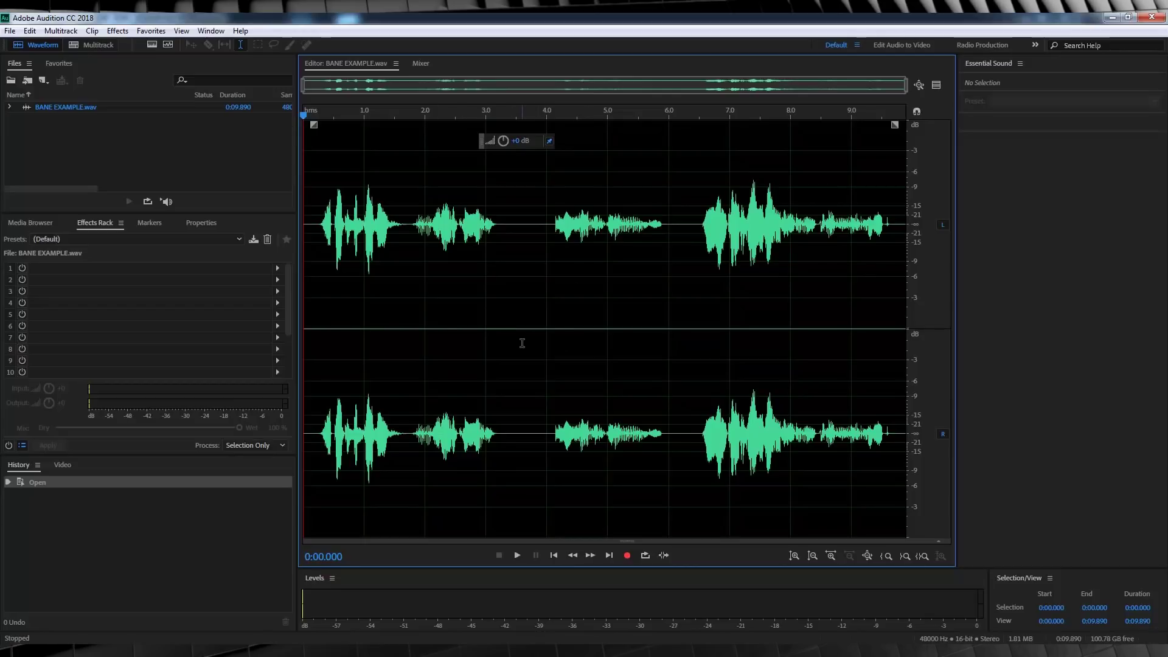
# - Add GuitarSuite to rack slot 1 with Garage Fuzz distortion at 30%
pyautogui.click(276, 266)
pyautogui.moveTo(317, 395)
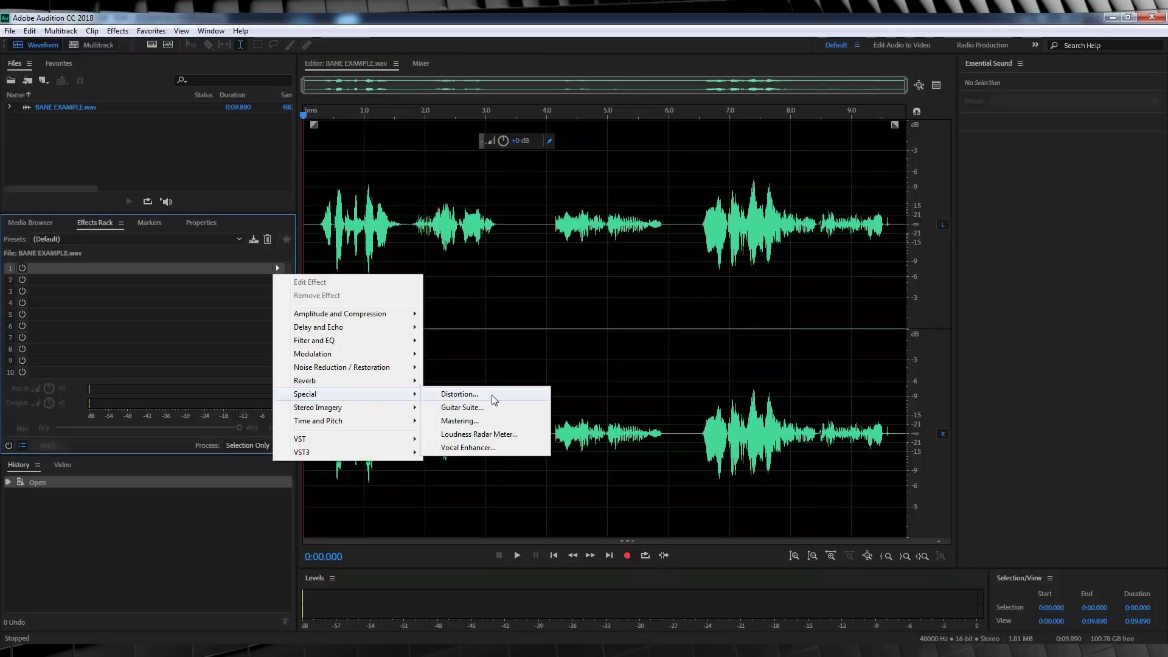
pyautogui.click(495, 407)
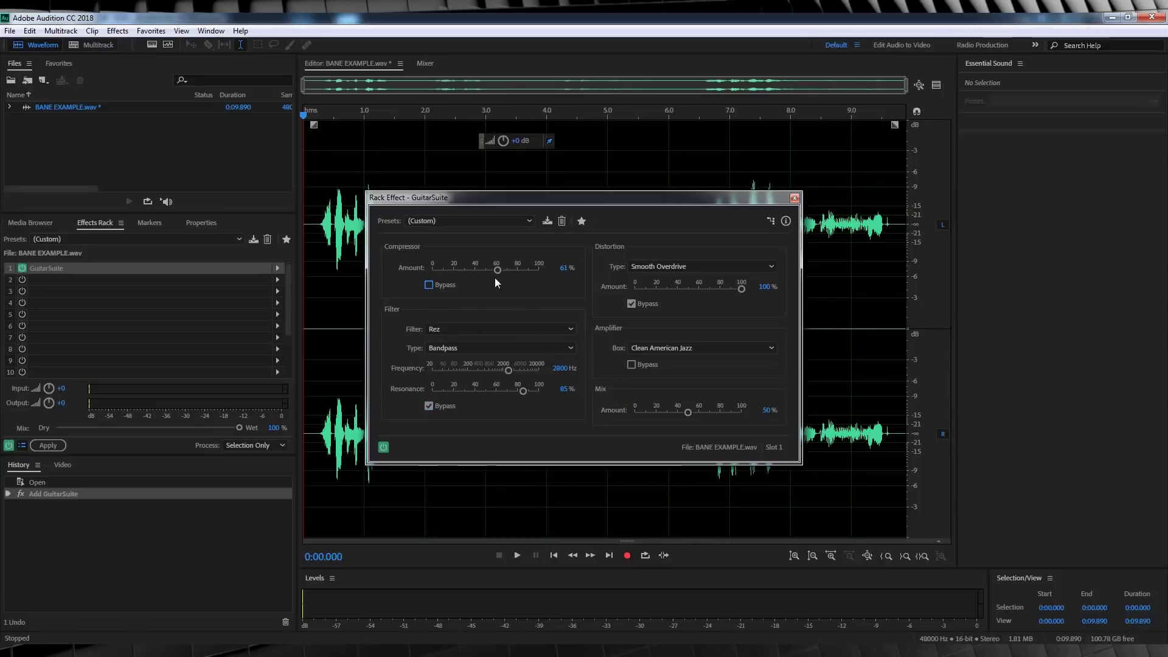
pyautogui.click(654, 266)
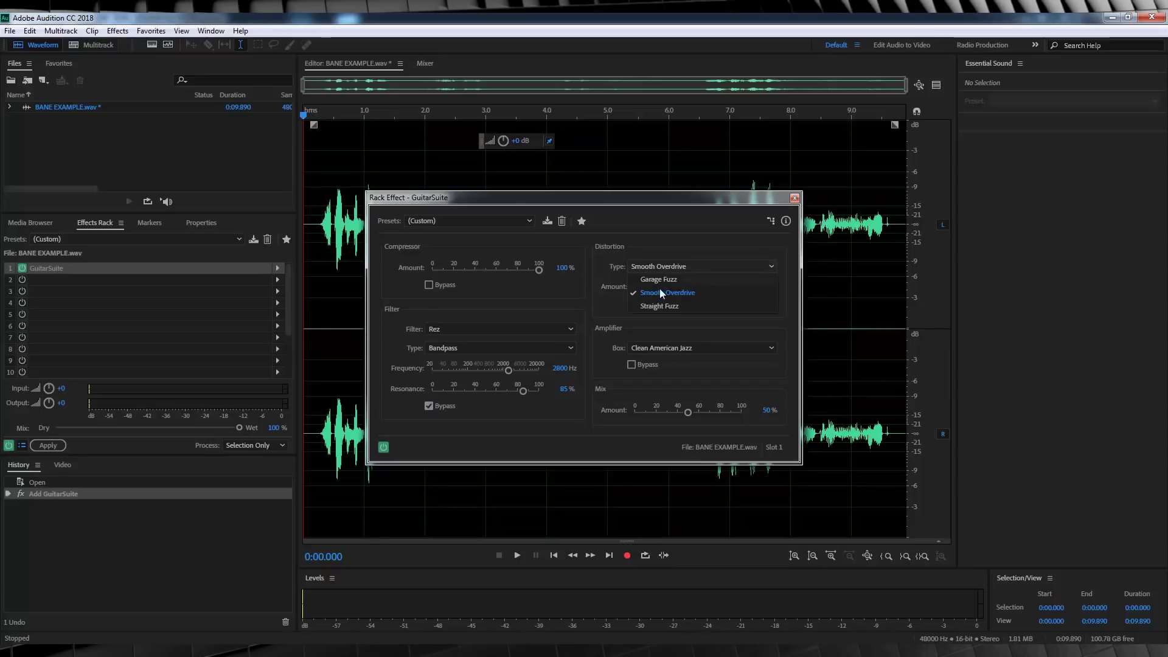
pyautogui.click(660, 288)
pyautogui.click(765, 288)
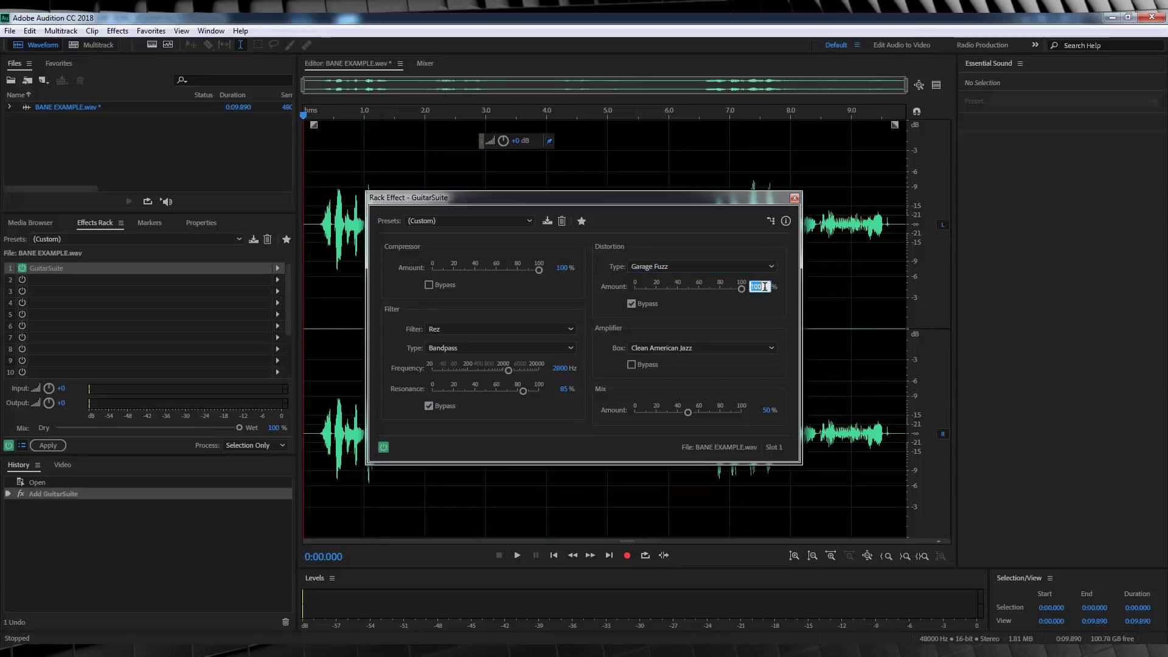
pyautogui.write('30')
pyautogui.click(631, 304)
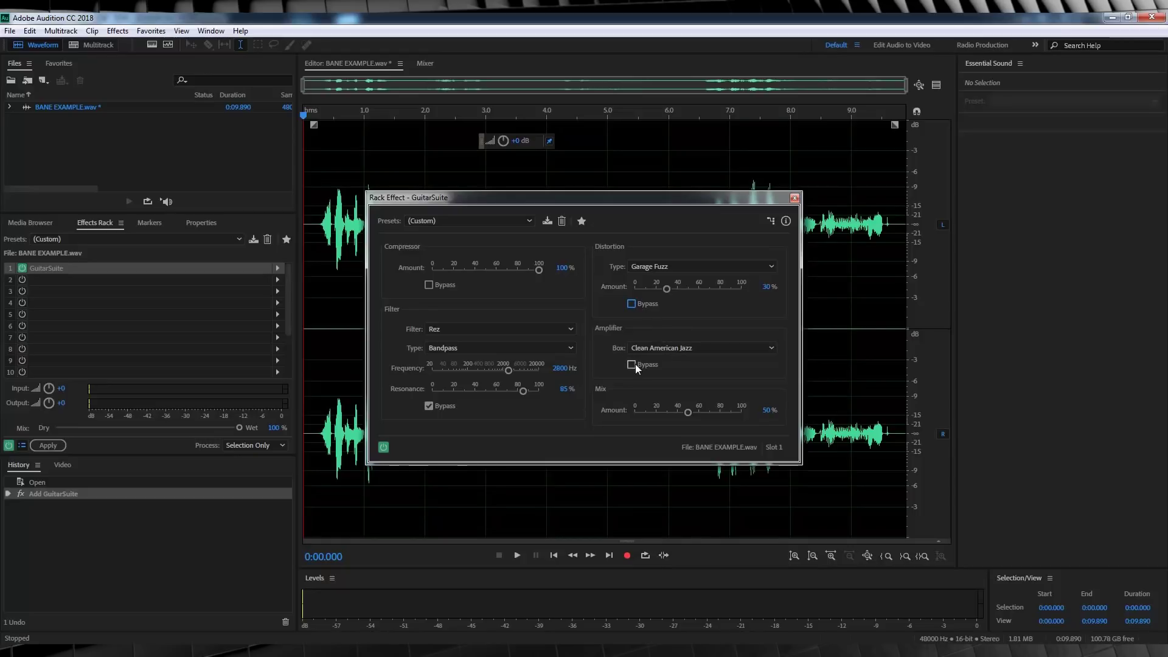
# - Use the Special Fx: Glassy High End amp with a 60% mix, then preview the voice
pyautogui.click(669, 348)
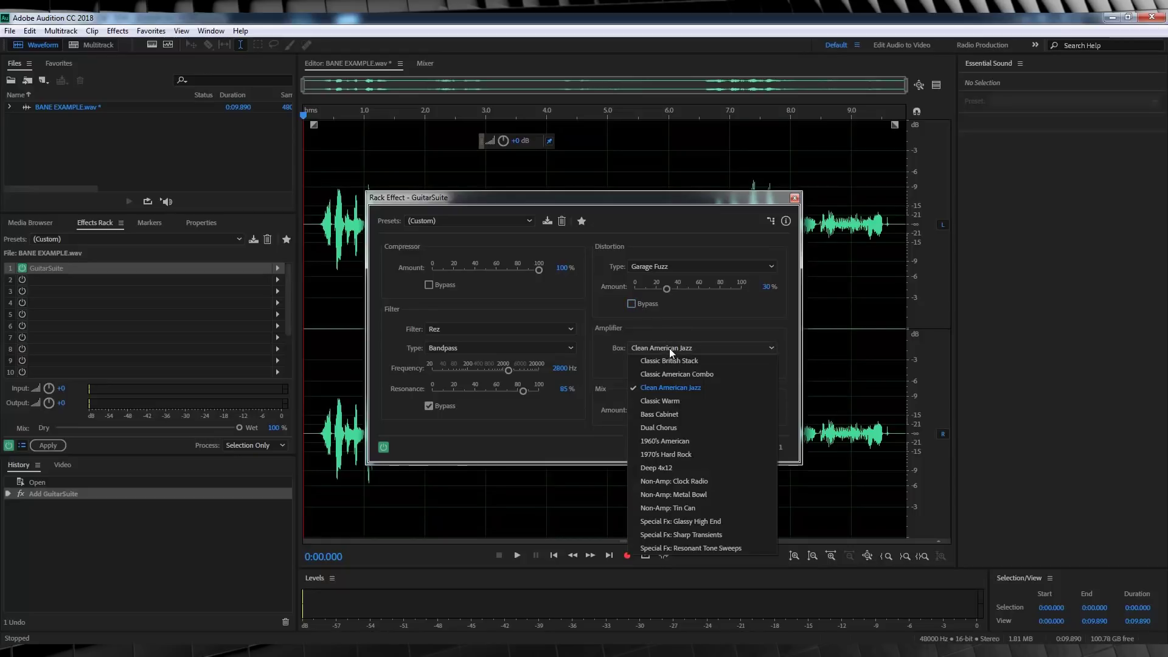
pyautogui.click(682, 523)
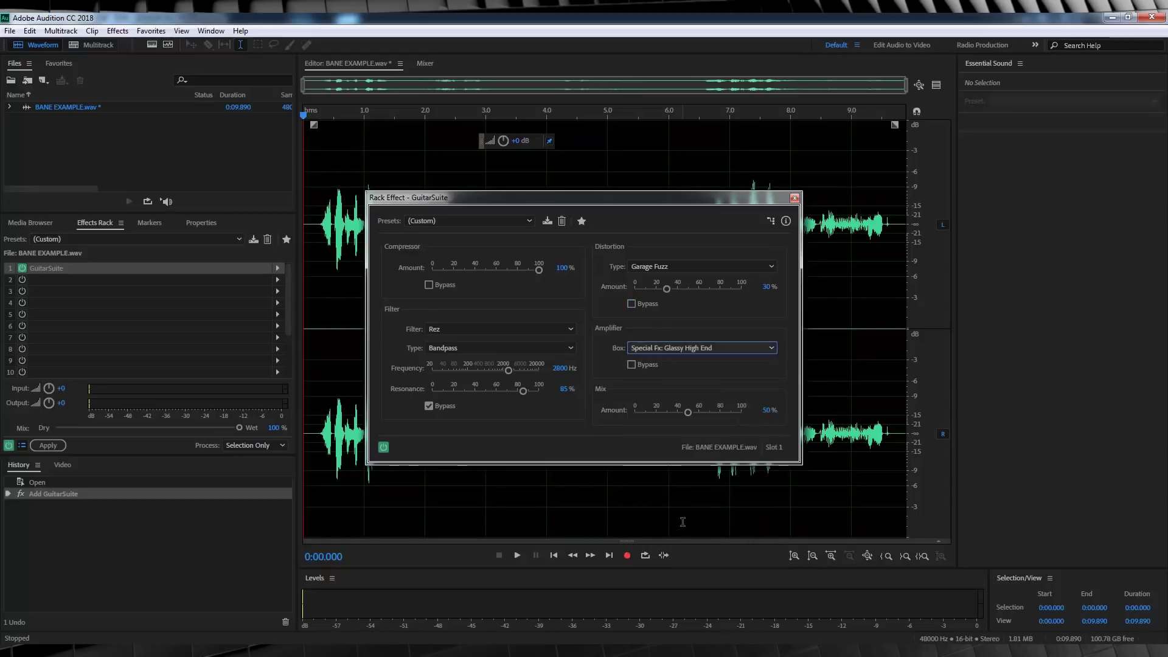
pyautogui.click(768, 412)
pyautogui.write('60')
pyautogui.press('Return')
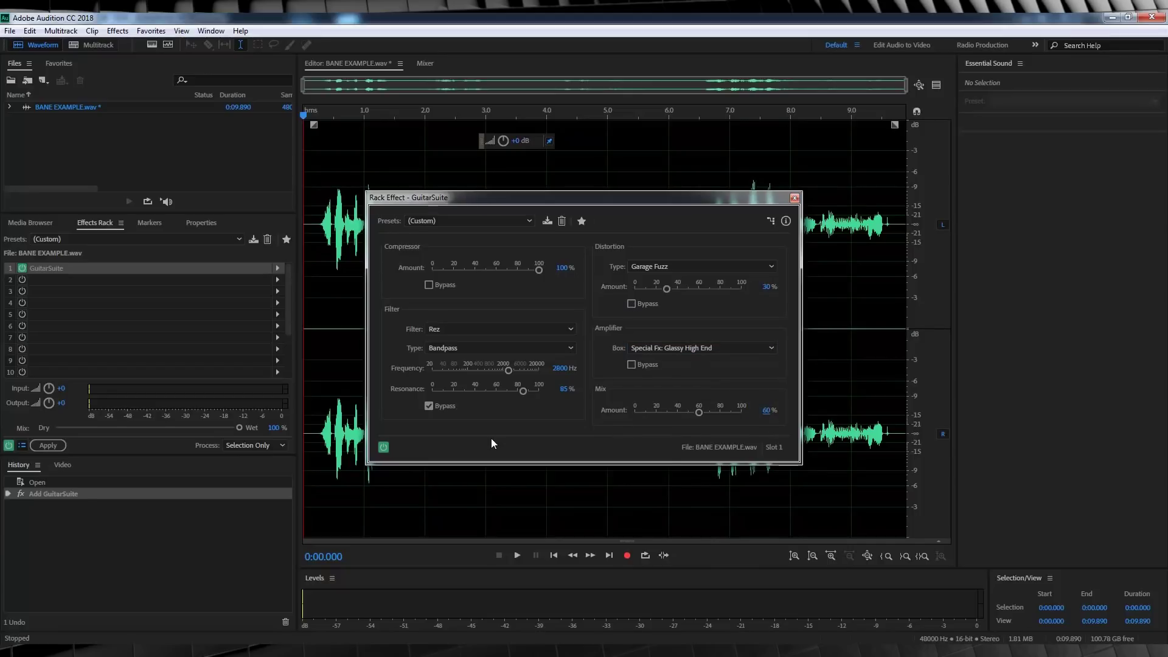
pyautogui.click(516, 554)
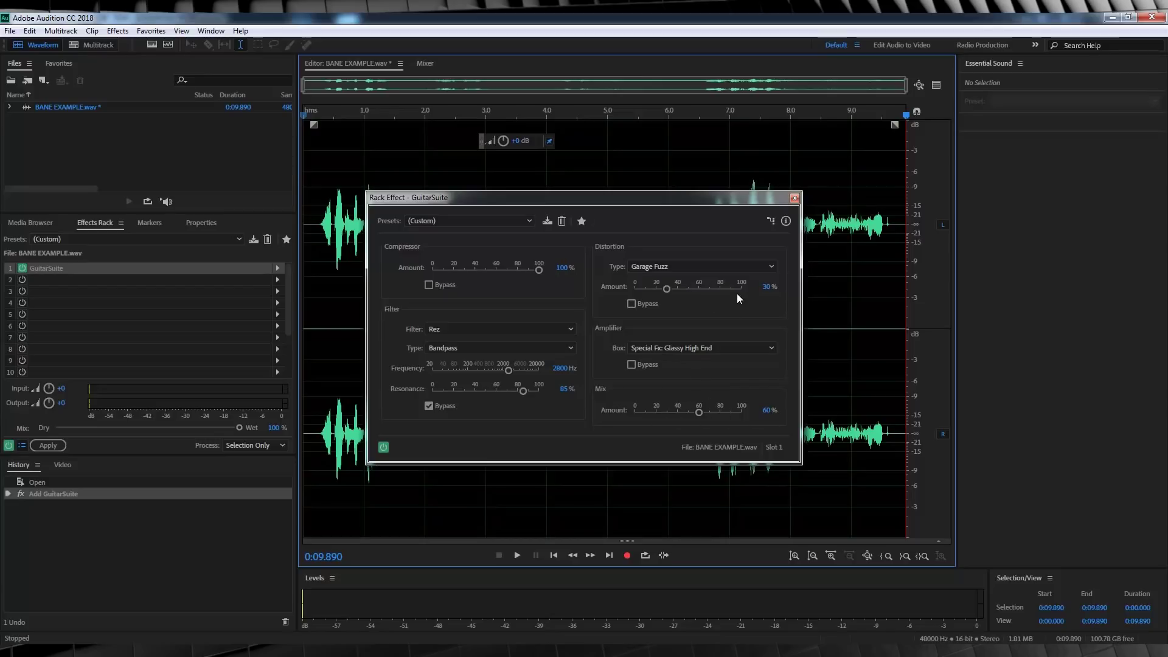
# - Close GuitarSuite and add an FFT Filter to slot 2 with the flat Default preset
pyautogui.click(794, 199)
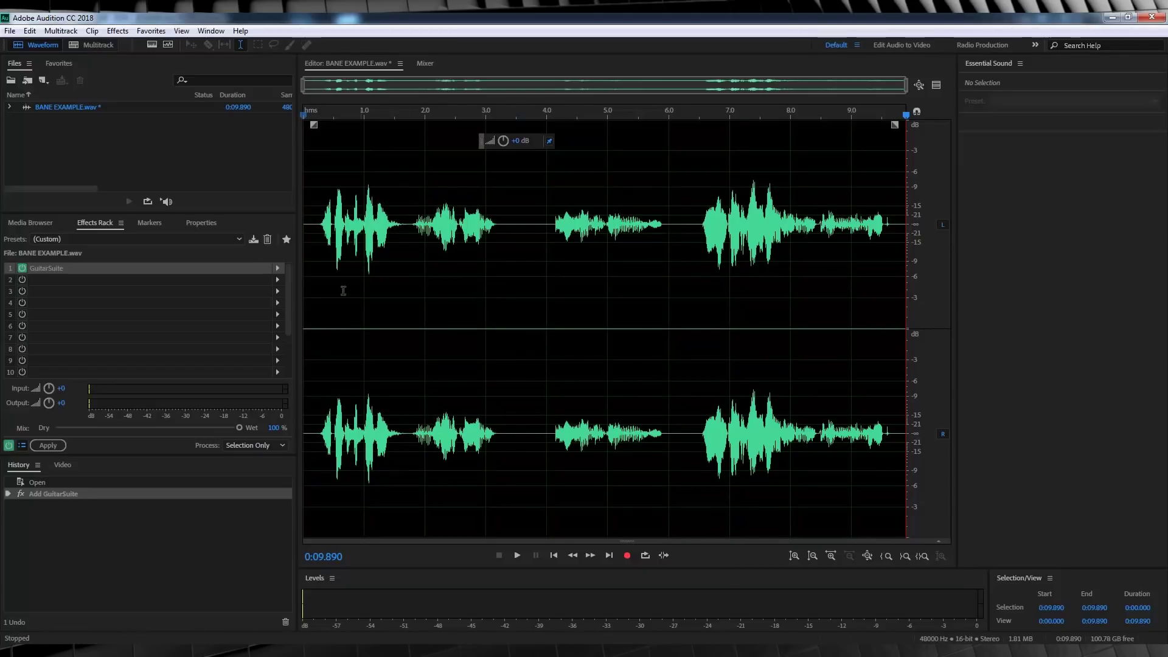
pyautogui.click(278, 280)
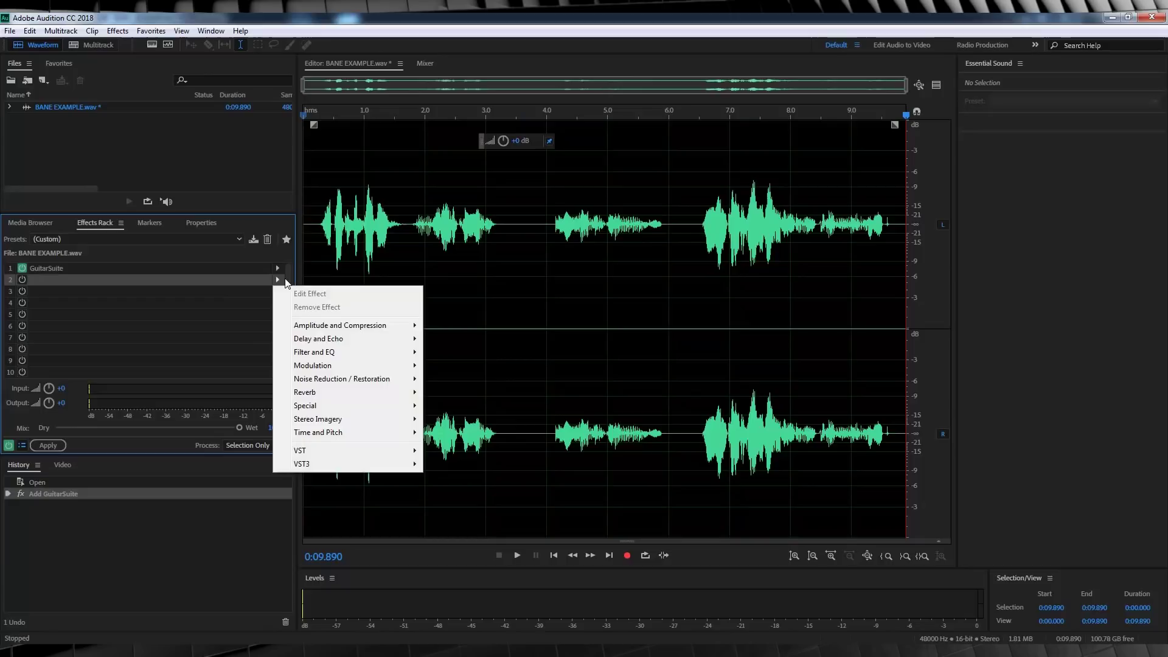
pyautogui.moveTo(341, 352)
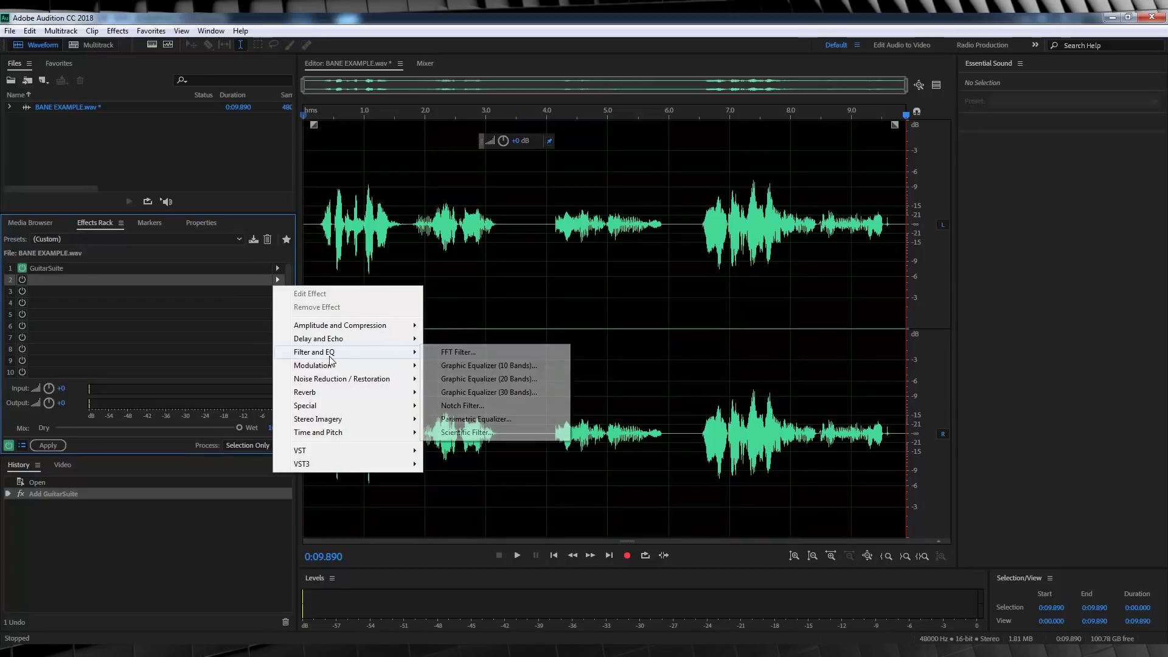
pyautogui.click(458, 353)
pyautogui.click(506, 208)
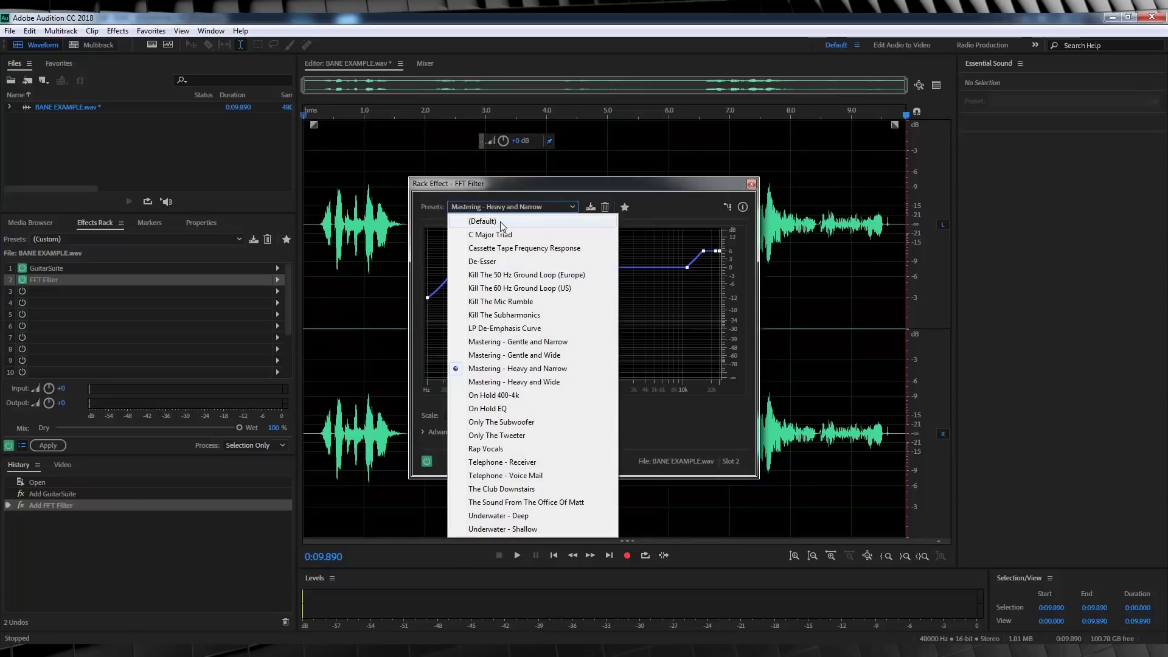
pyautogui.click(508, 223)
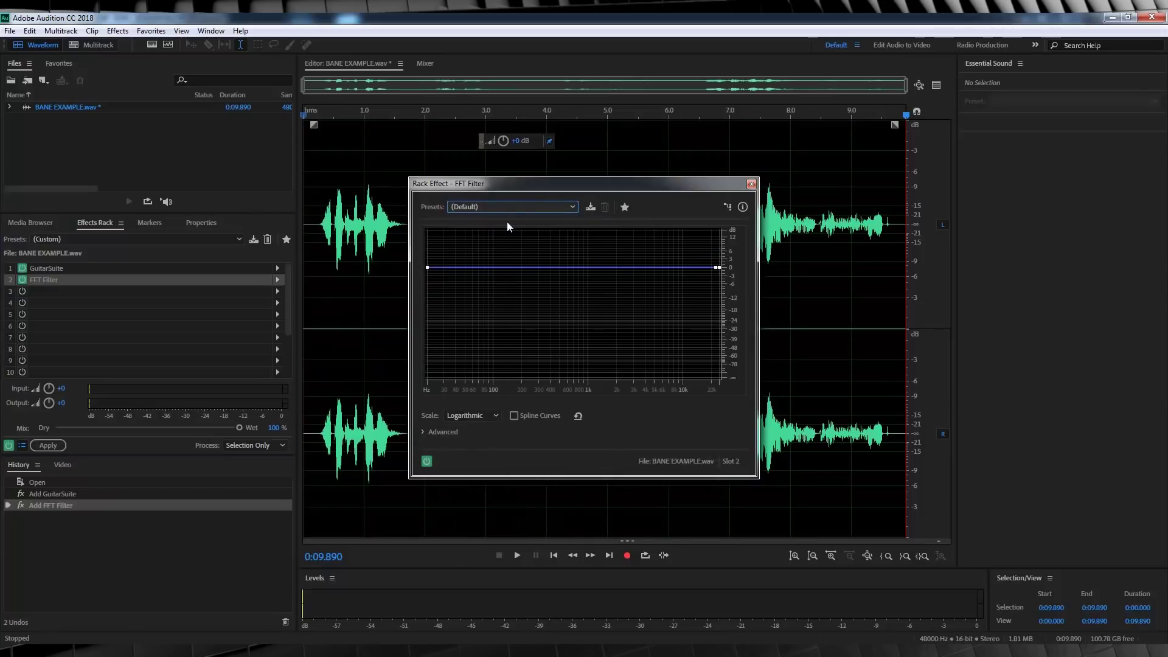
# - Add three curve points and boost the lows around 100 Hz by about 4 dB
pyautogui.click(444, 267)
pyautogui.click(489, 269)
pyautogui.click(504, 270)
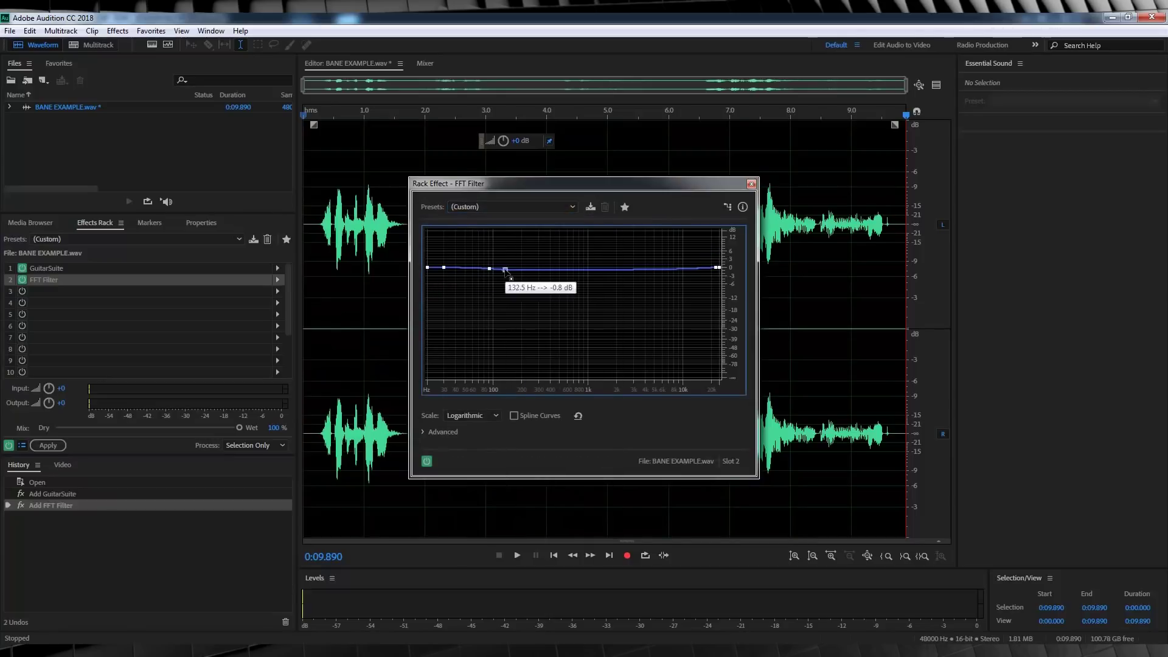
pyautogui.moveTo(487, 268); pyautogui.dragTo(487, 250)
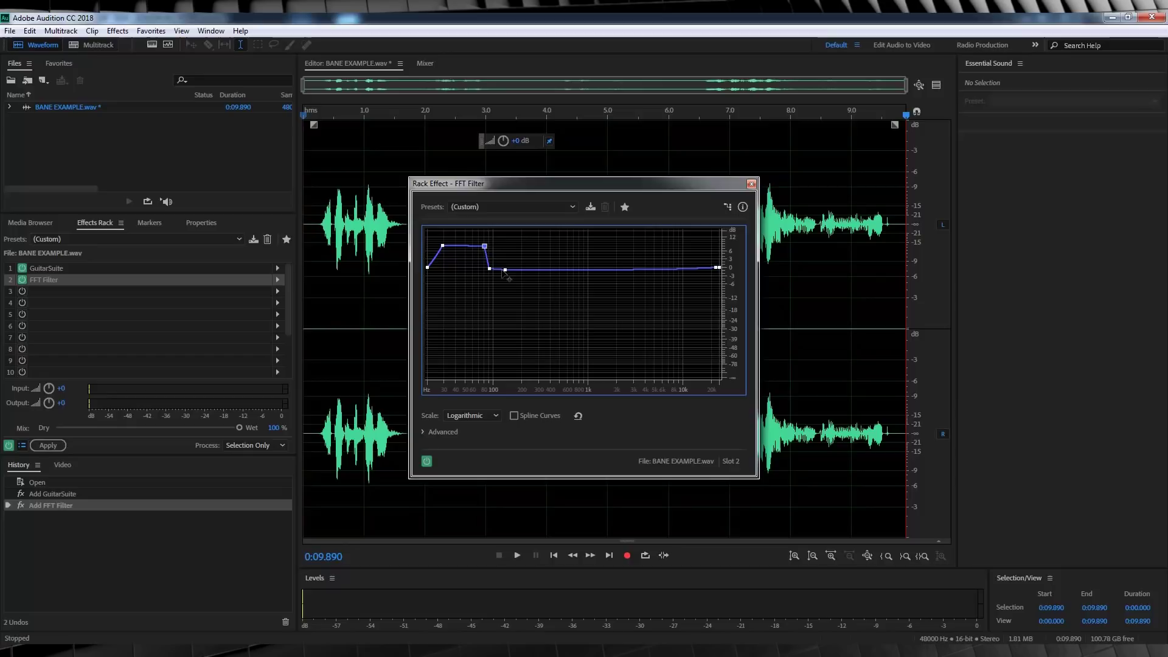
pyautogui.moveTo(505, 269); pyautogui.dragTo(505, 268)
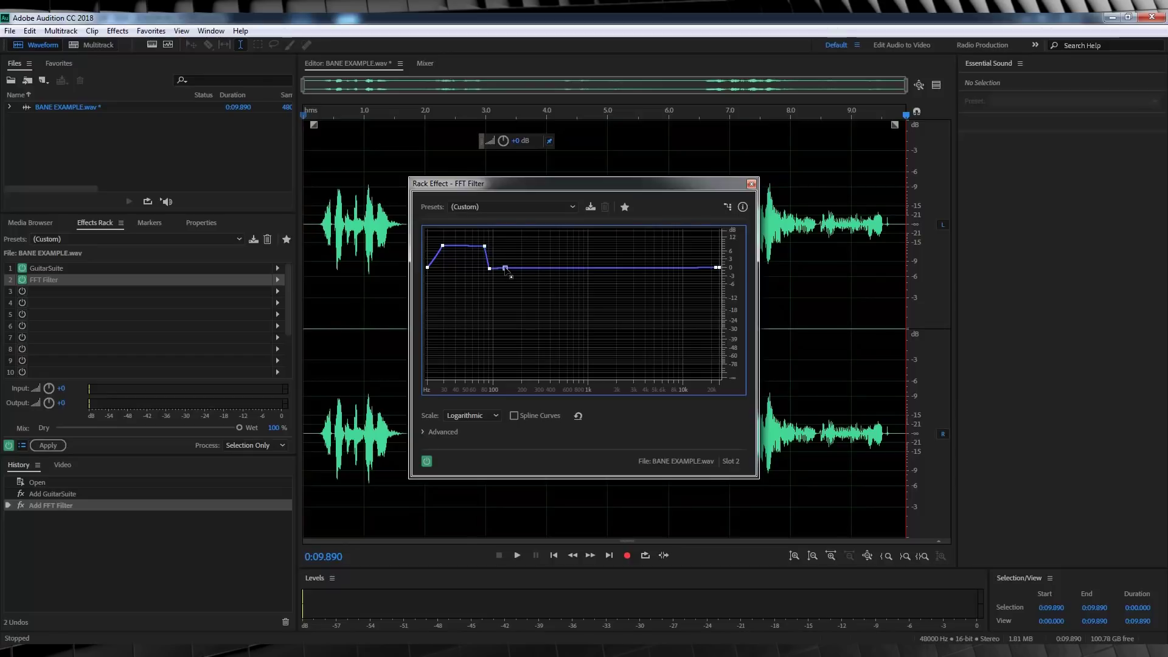
# - Add a Multiband Compressor with the Tighter Bass preset to slot 3 and preview the voice
pyautogui.click(751, 184)
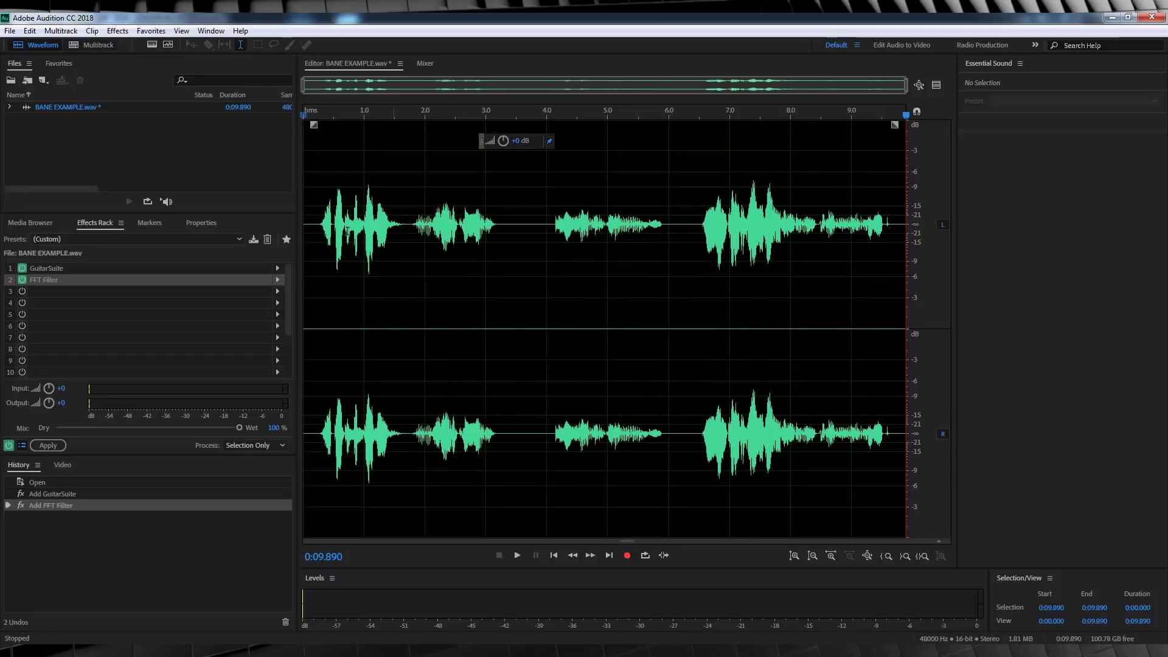
pyautogui.click(277, 291)
pyautogui.moveTo(360, 340)
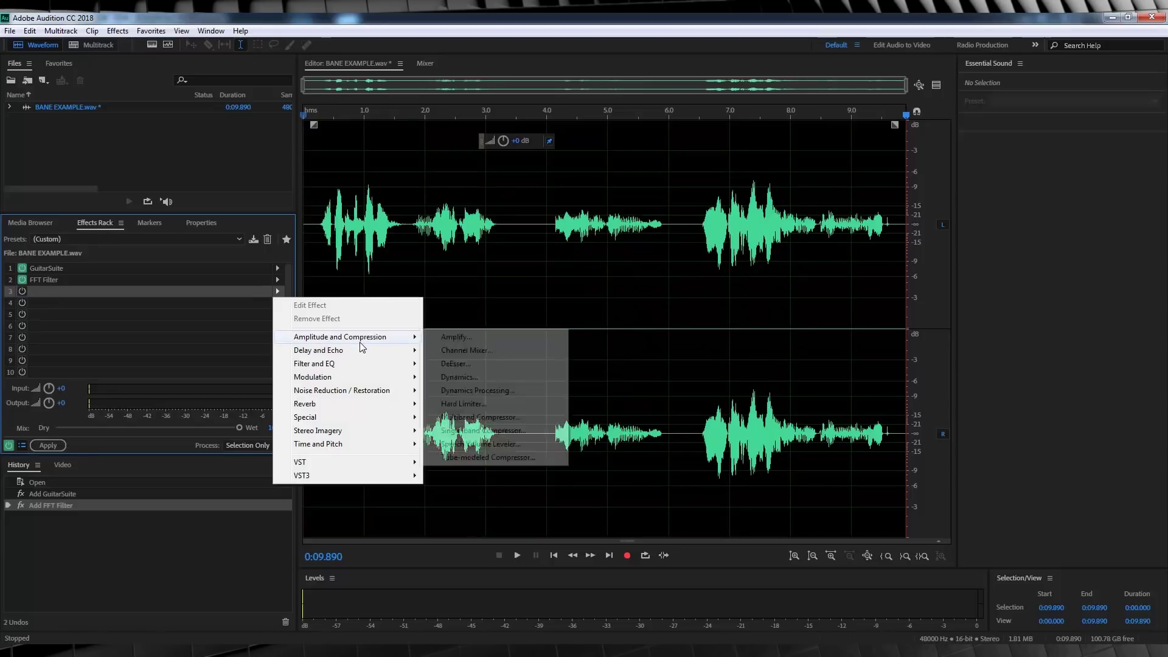
pyautogui.click(486, 417)
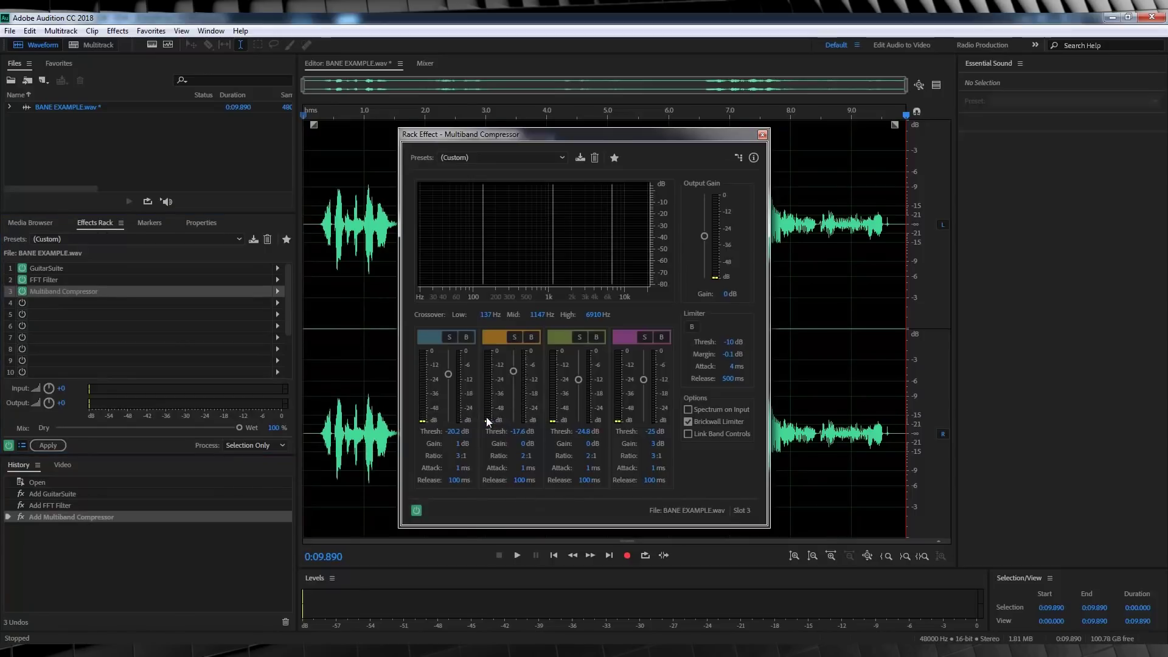
pyautogui.click(505, 159)
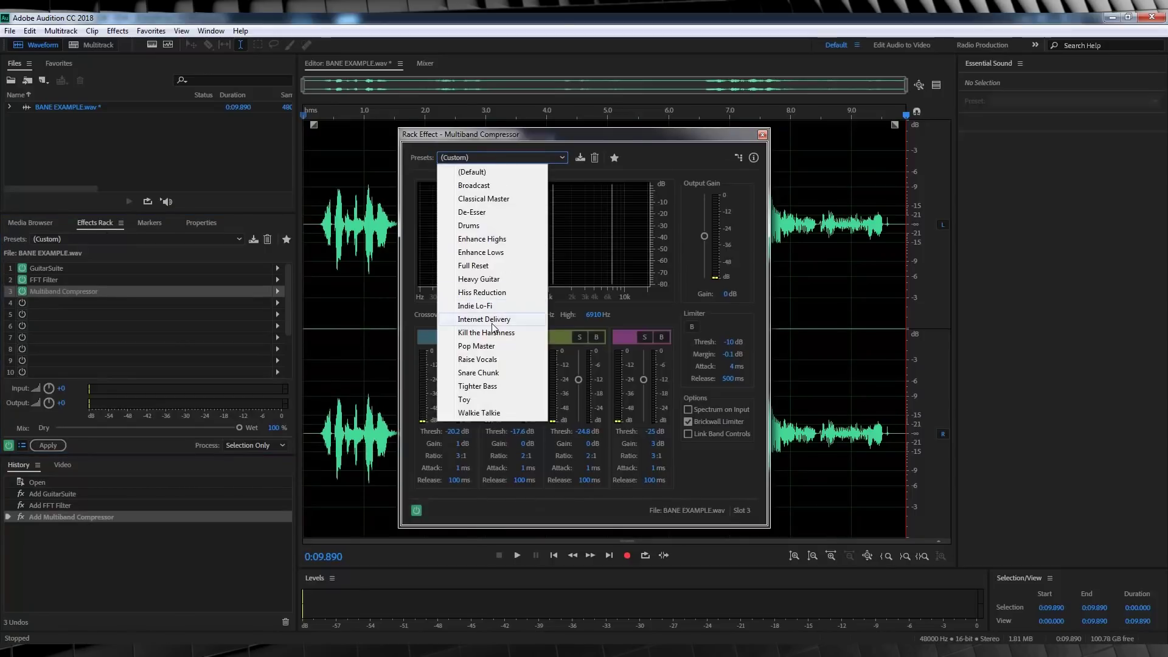
pyautogui.click(485, 386)
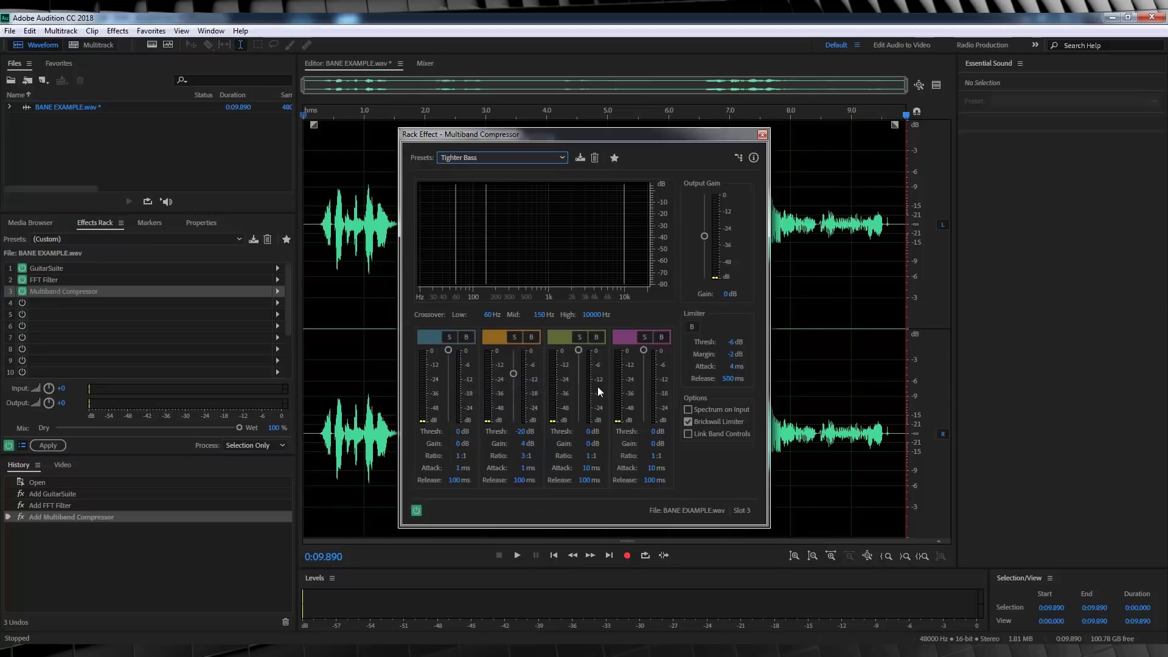
pyautogui.click(517, 555)
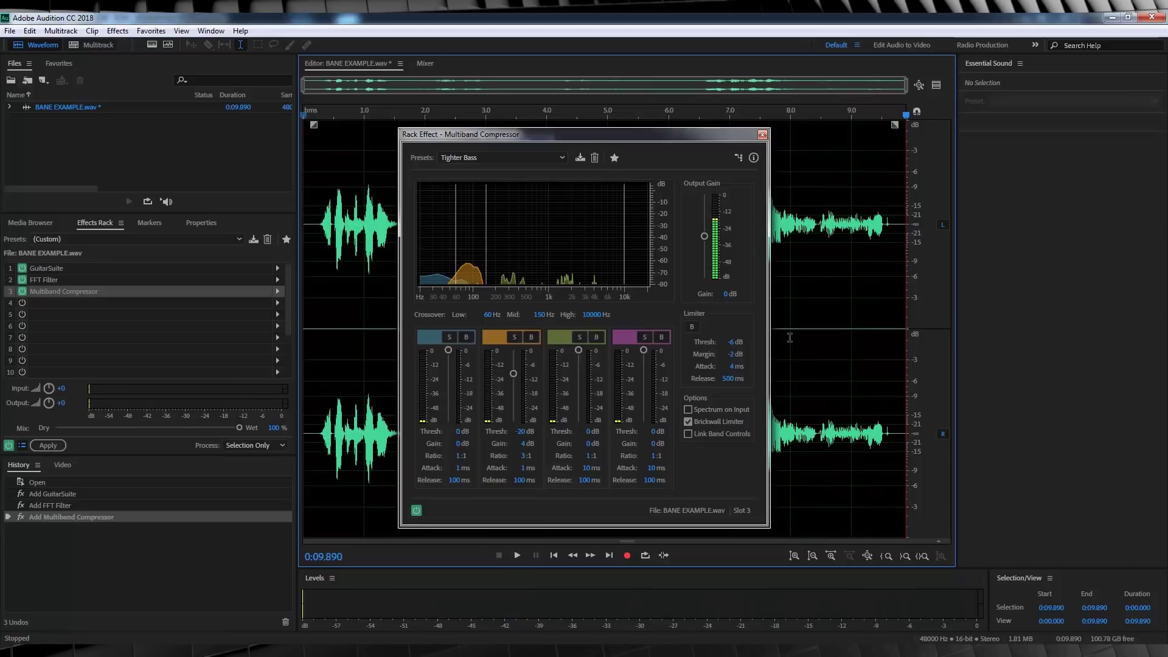
# - Add a second GuitarSuite to slot 4 with its filter bypassed and the Bass Cabinet amp
pyautogui.click(762, 135)
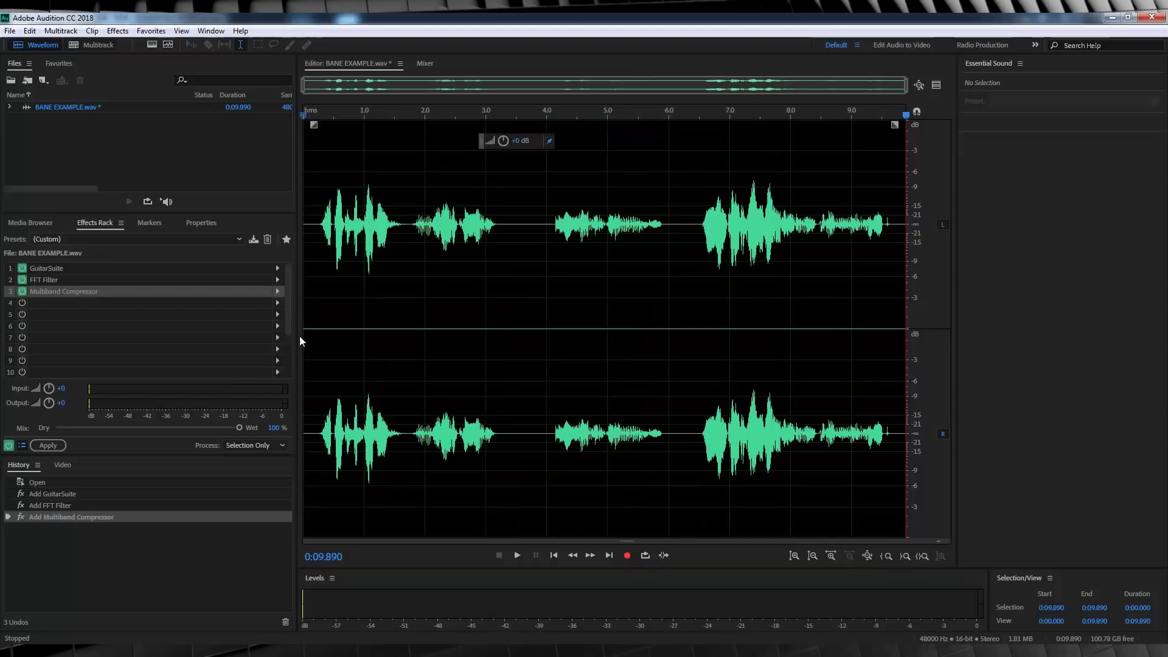
pyautogui.click(277, 303)
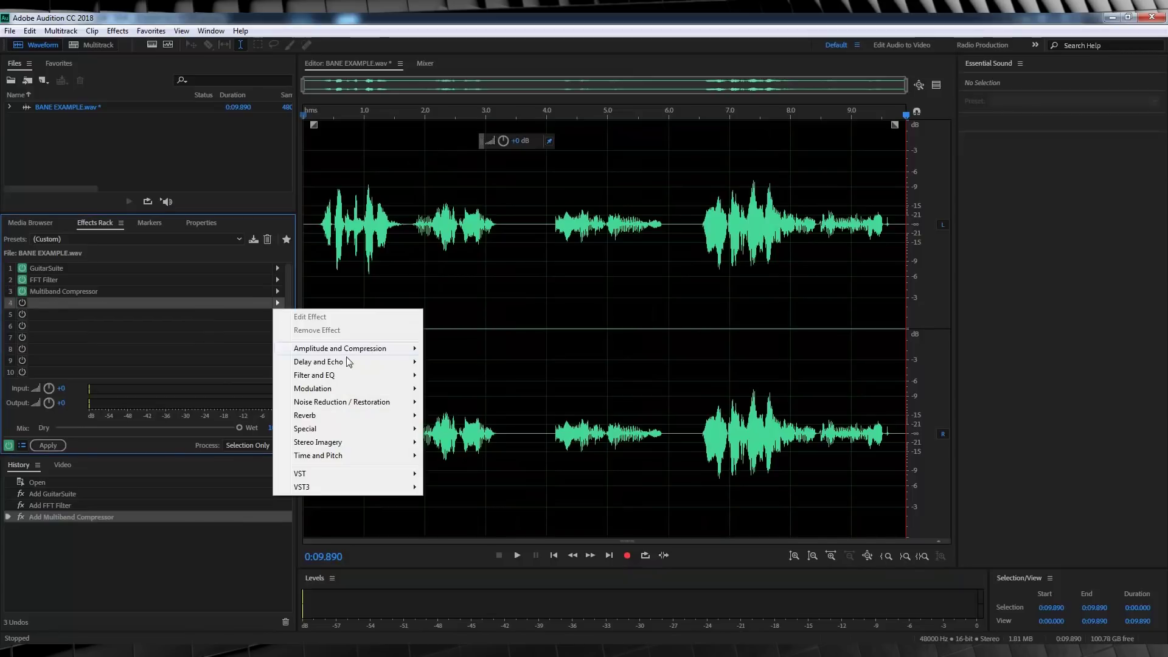
pyautogui.moveTo(367, 433)
pyautogui.click(462, 442)
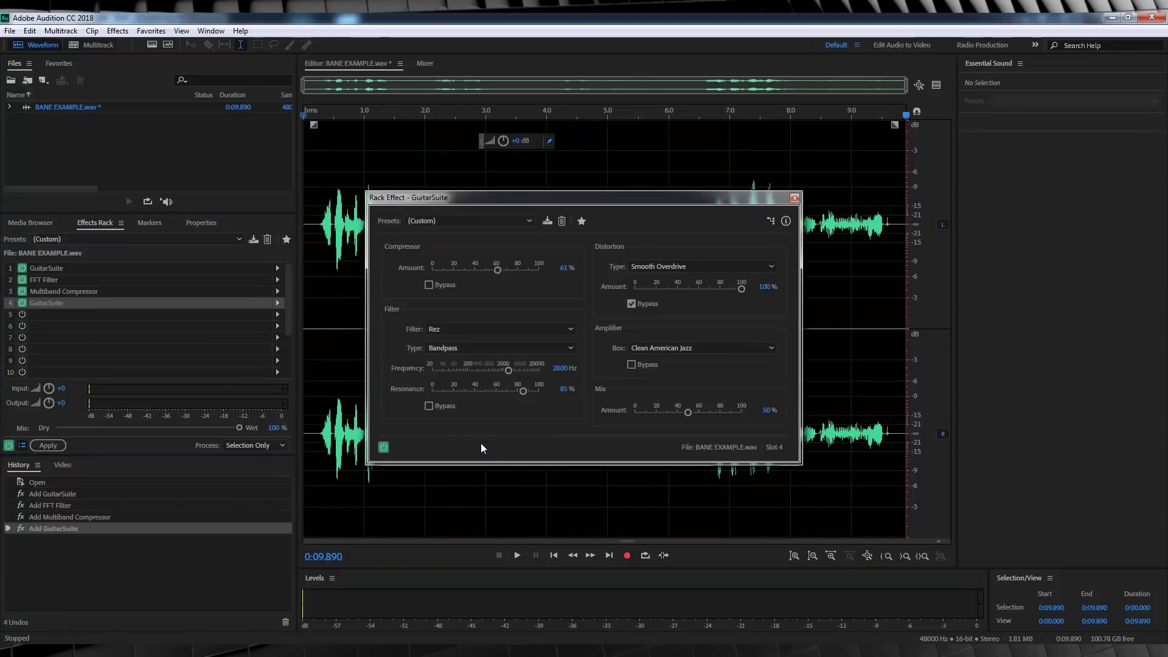
pyautogui.click(430, 405)
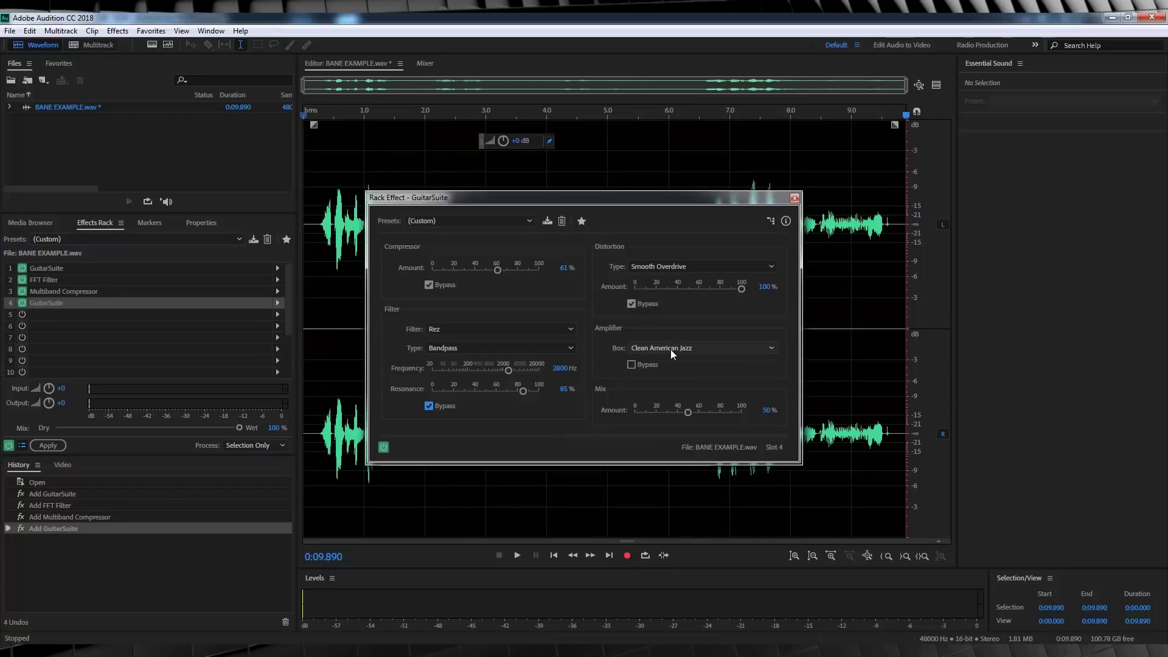
pyautogui.click(671, 349)
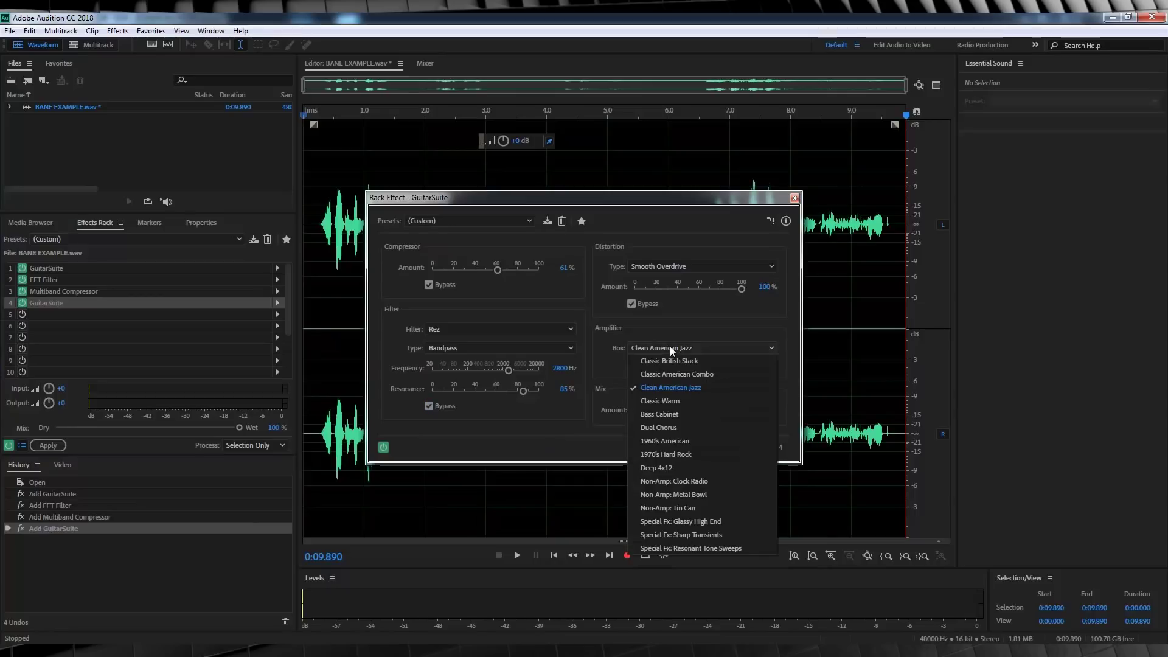
pyautogui.click(666, 413)
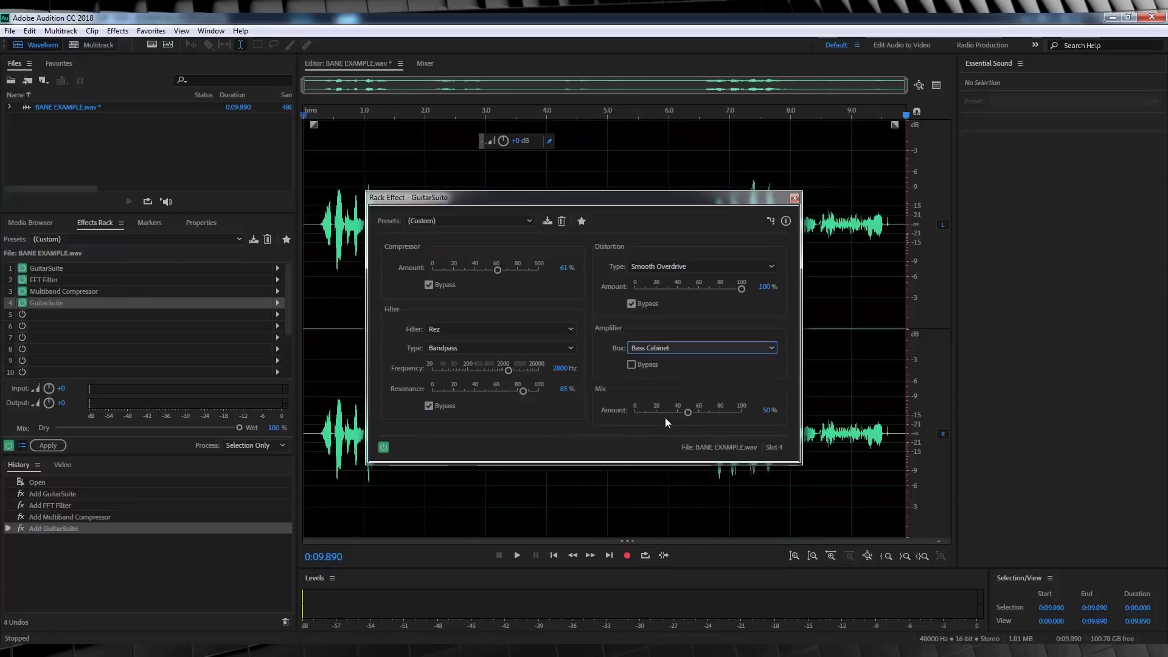
pyautogui.click(794, 198)
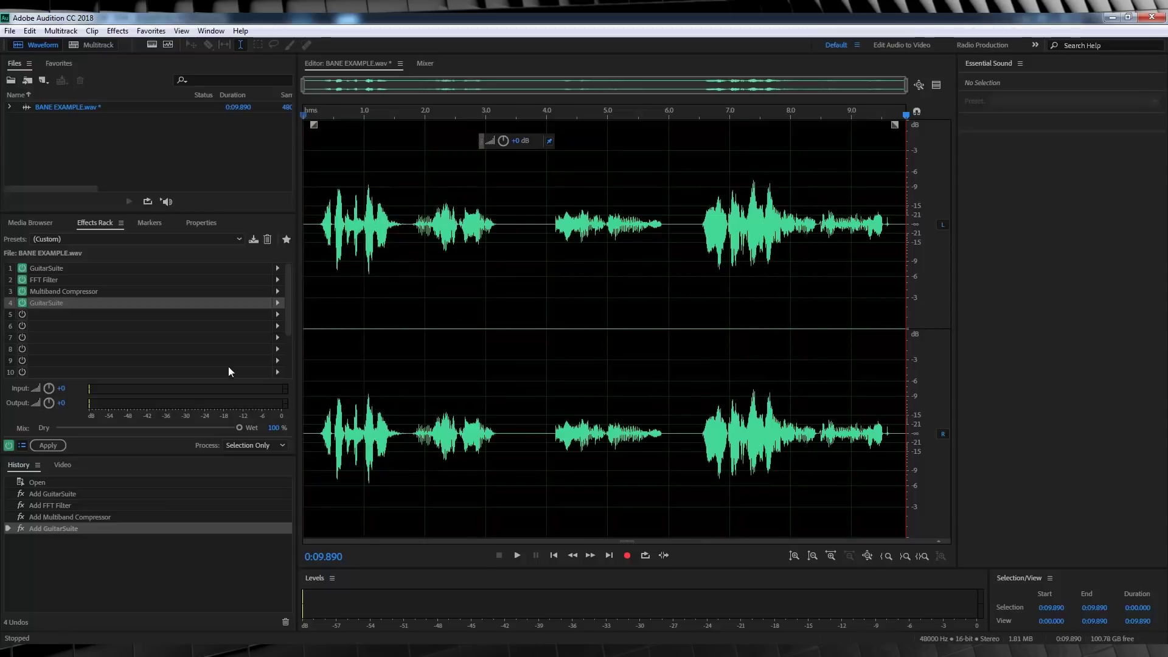
# - Apply the four-effect rack to BANE EXAMPLE.wav and play back the processed voice
pyautogui.click(49, 444)
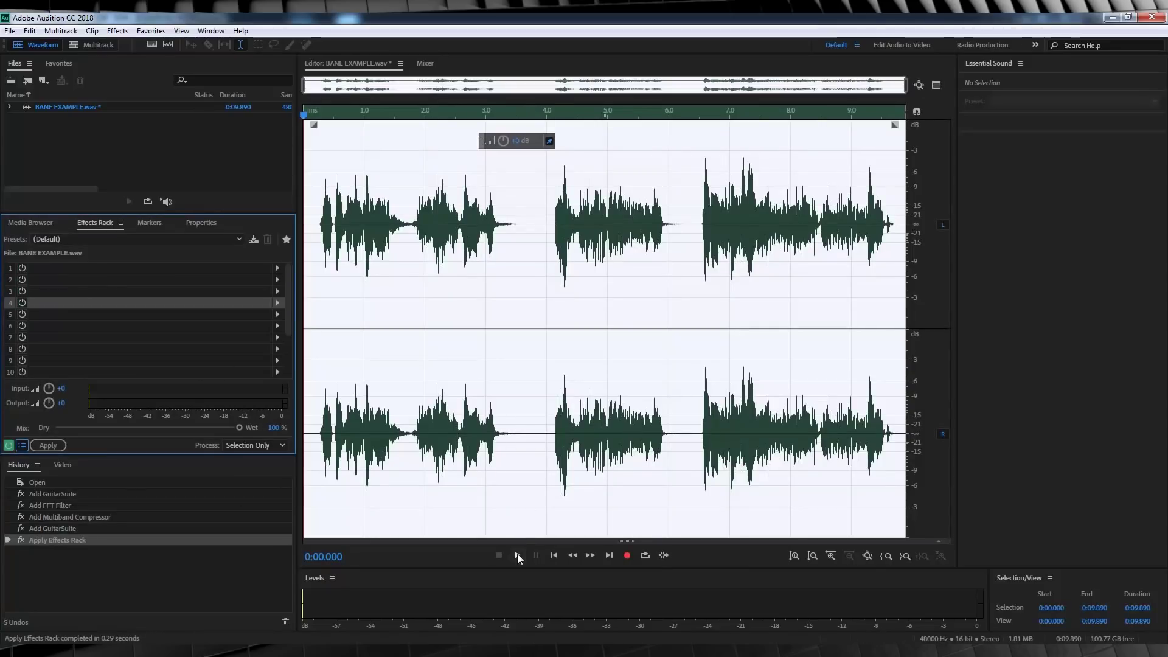
pyautogui.click(517, 556)
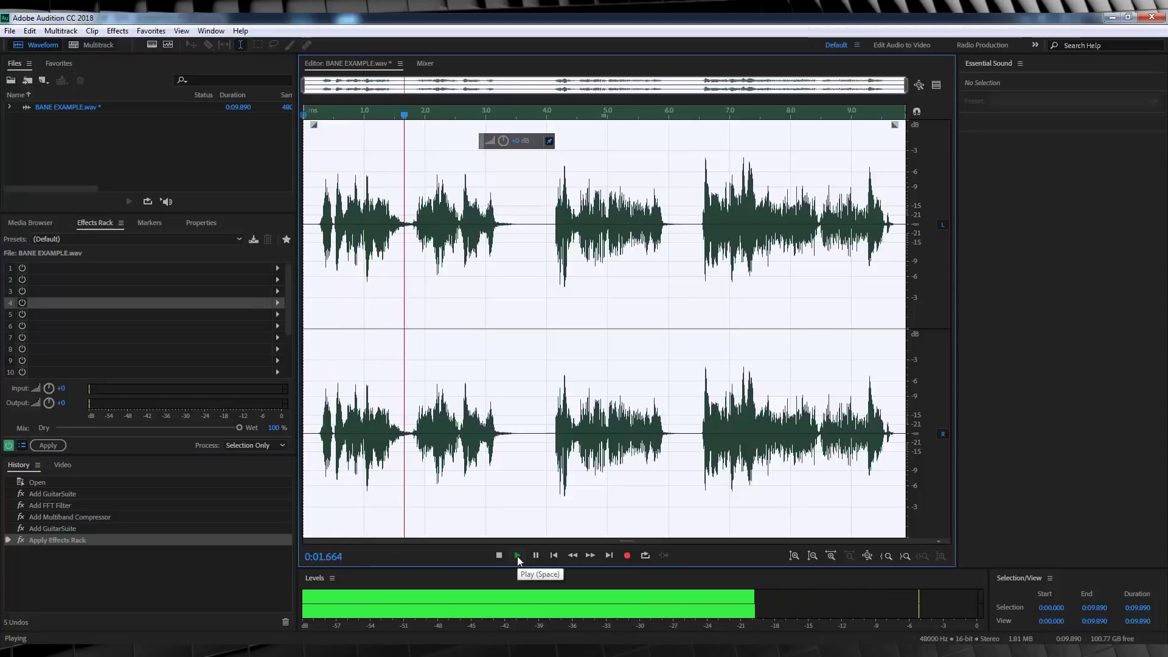